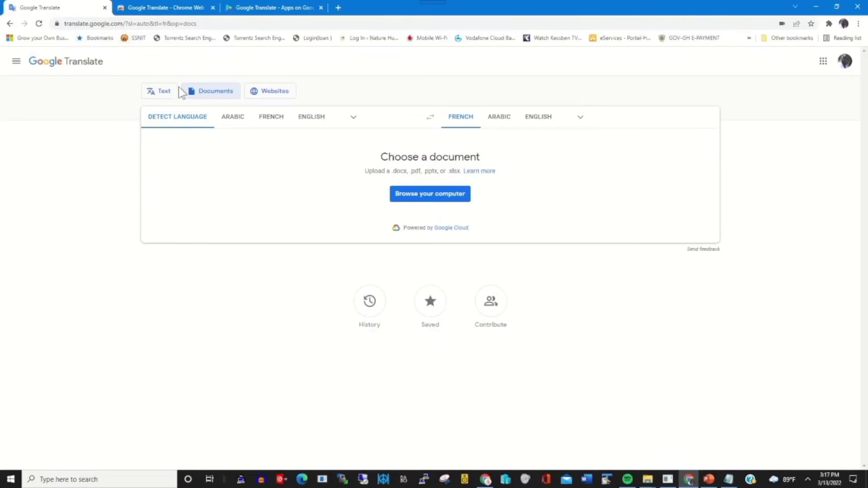
Check the Documents mode by opening the file picker and cancelling it without a file.
left_click(160, 97)
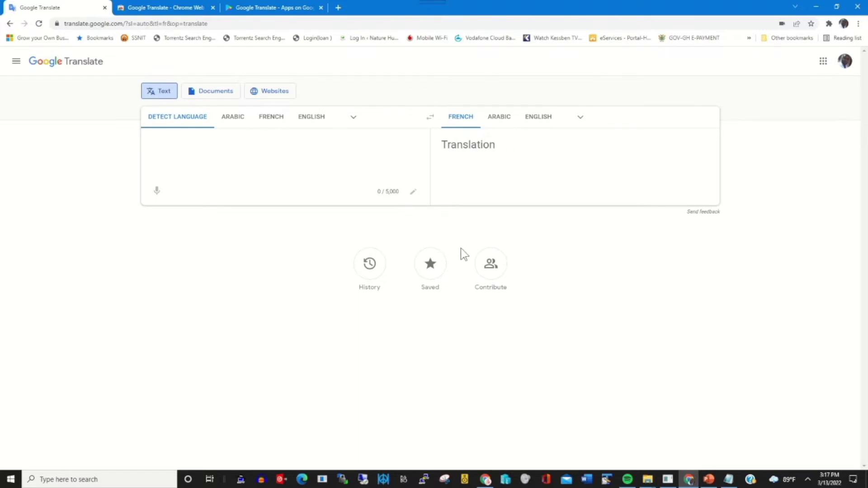
left_click(224, 95)
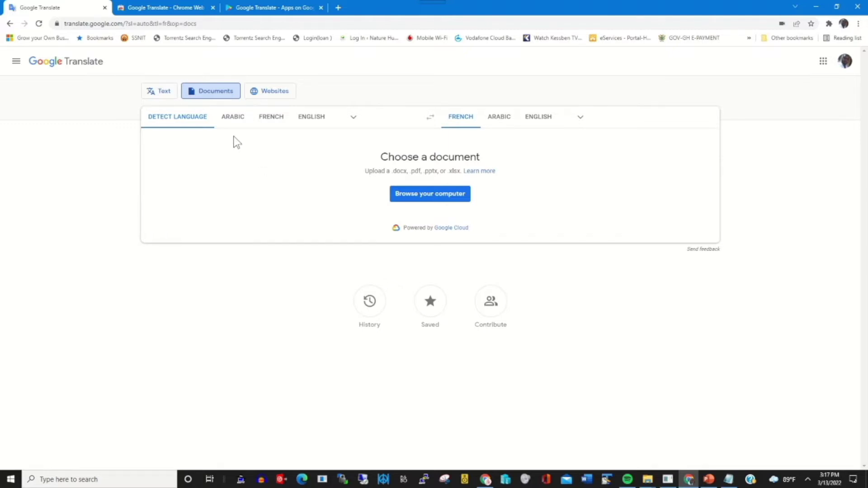
left_click(430, 200)
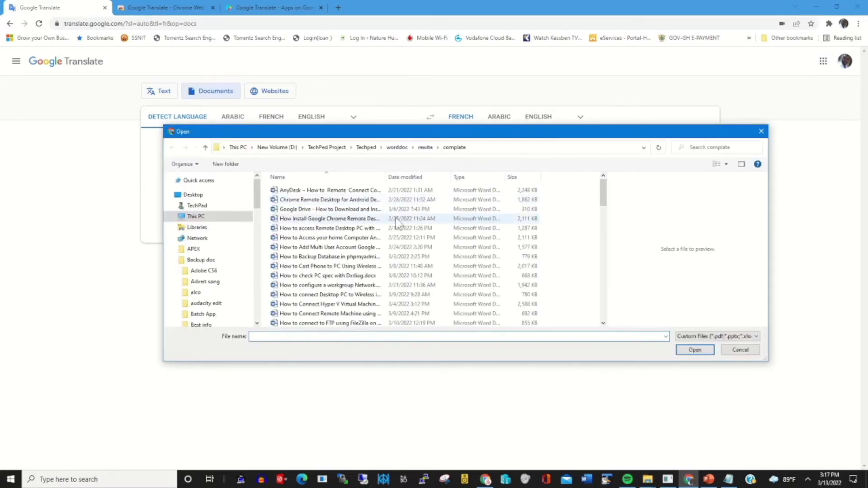
left_click(761, 132)
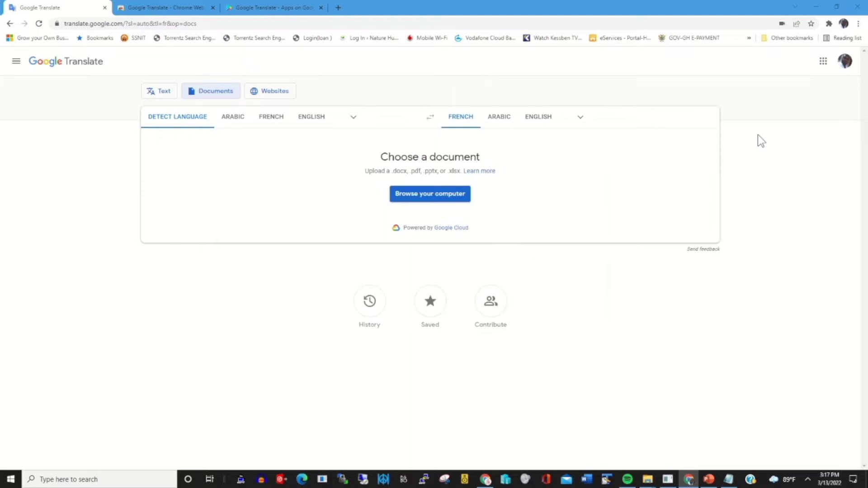
Look at the Websites mode's address field, then return to Text translation.
left_click(273, 91)
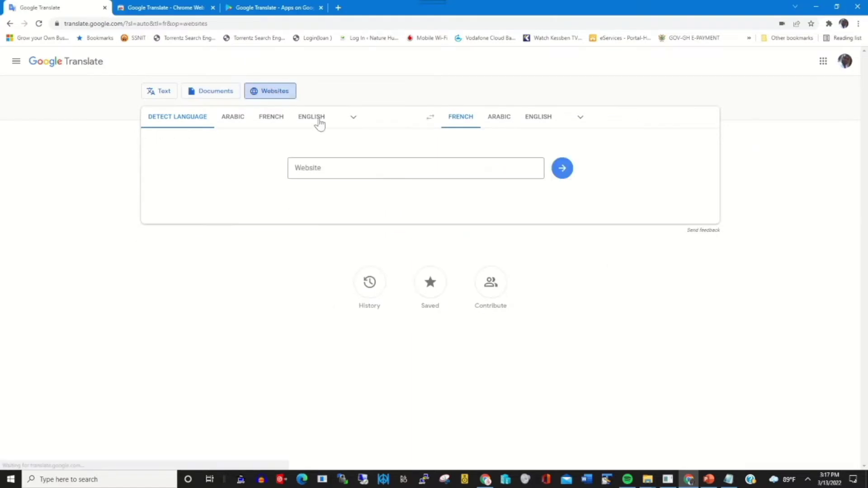
left_click(341, 168)
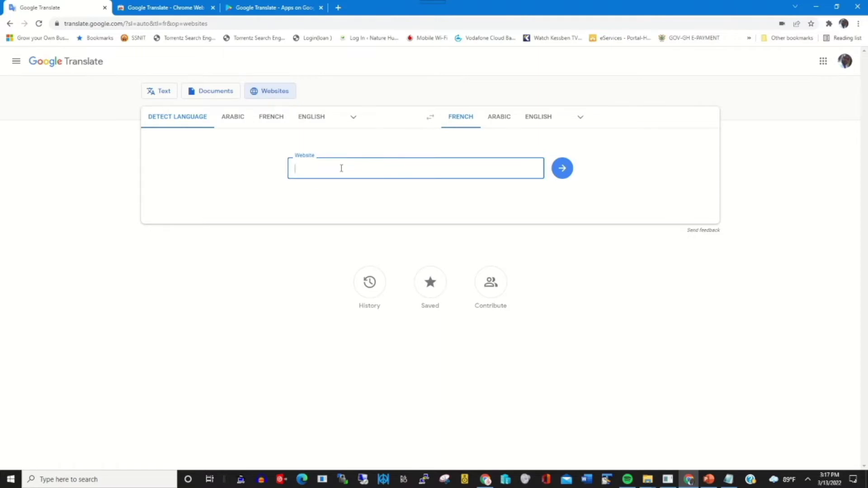
left_click(240, 169)
left_click(165, 91)
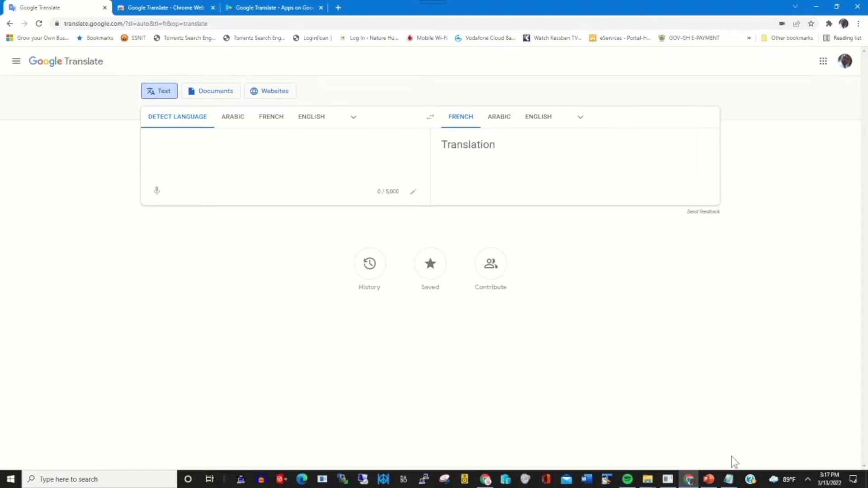
Copy the English Google Drive paragraph from Notepad into the source text box.
left_click(729, 479)
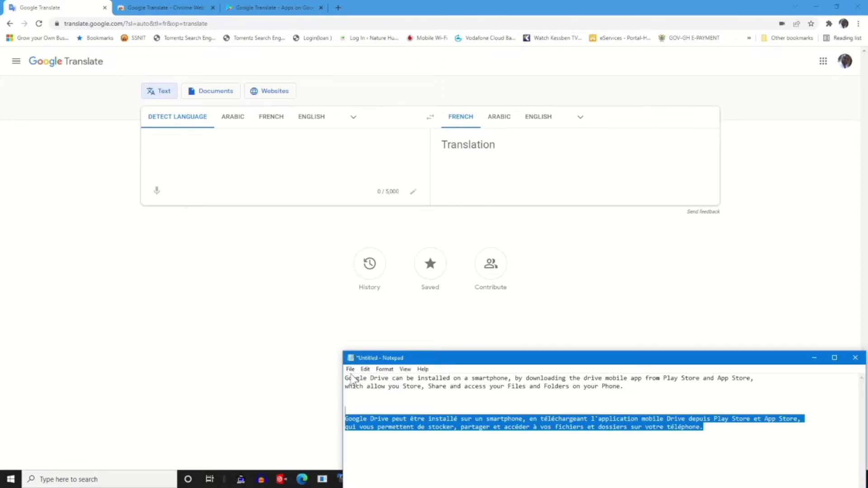
left_click_drag(346, 378, 655, 396)
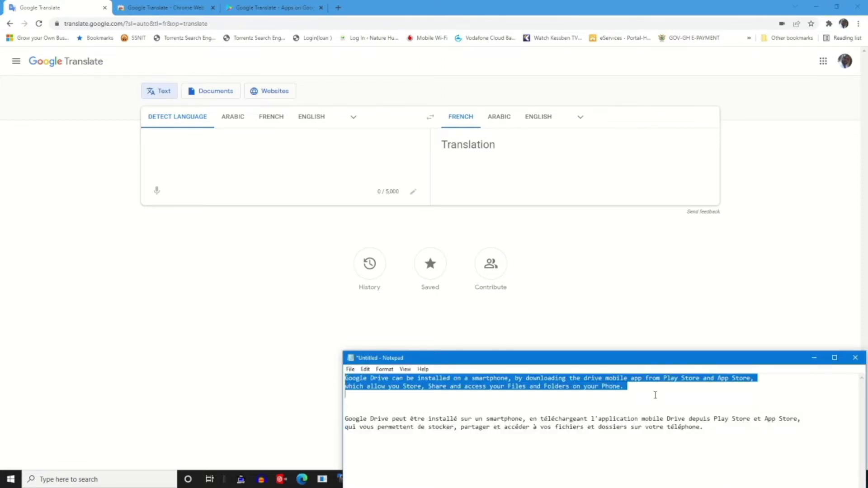
right_click(506, 386)
left_click(441, 279)
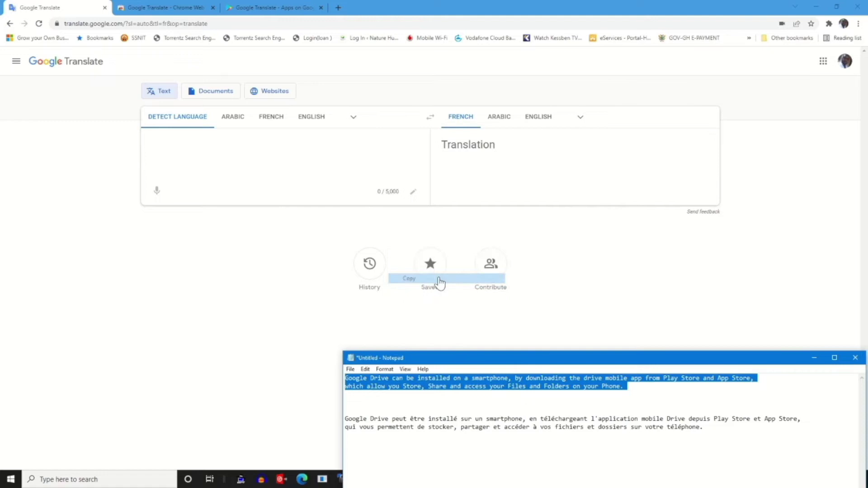
left_click(189, 138)
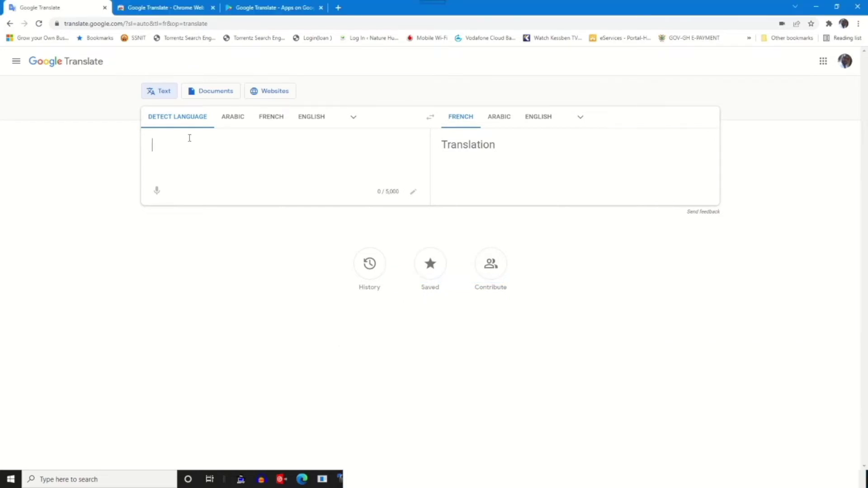
key("ctrl+v")
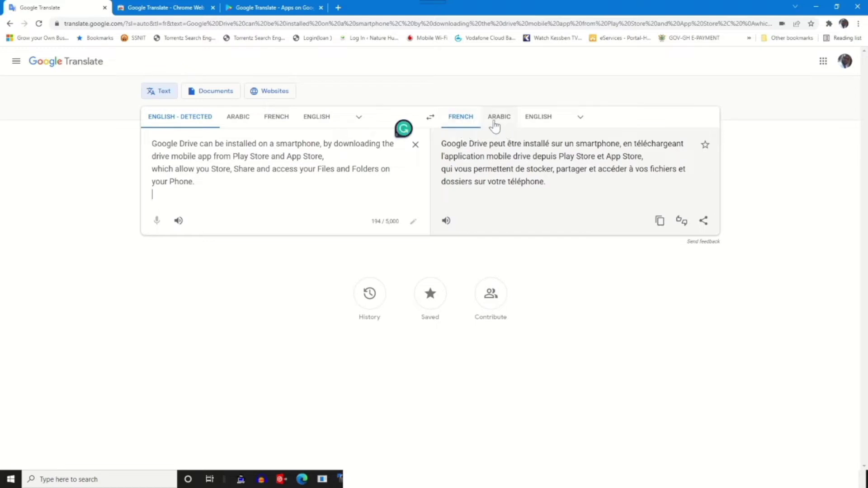
Try Italian, French and Arabic as targets, settle on Italian, then clear the text.
left_click(581, 120)
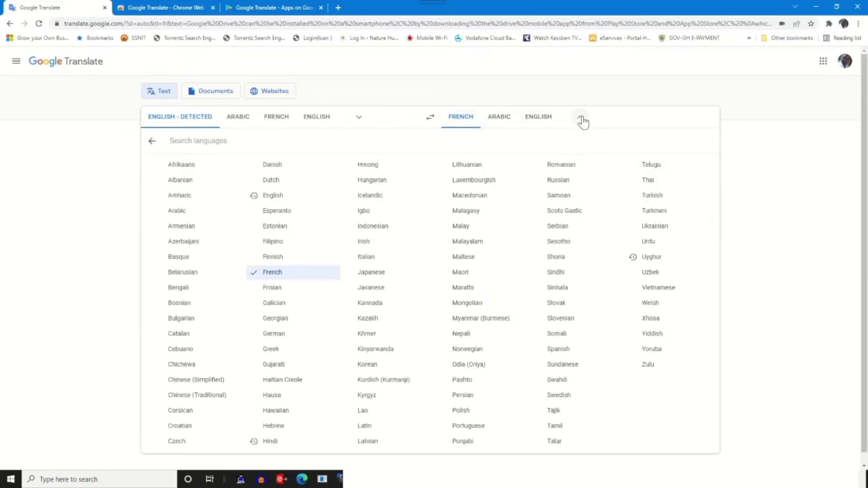
left_click(383, 258)
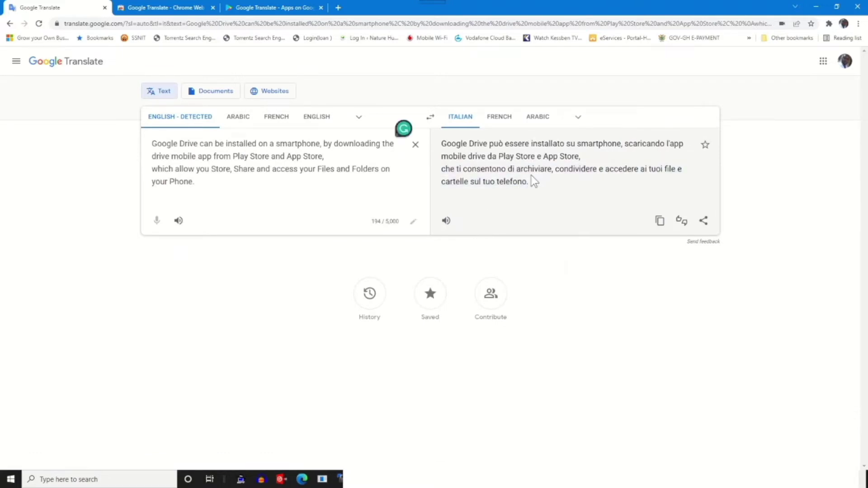
left_click(499, 117)
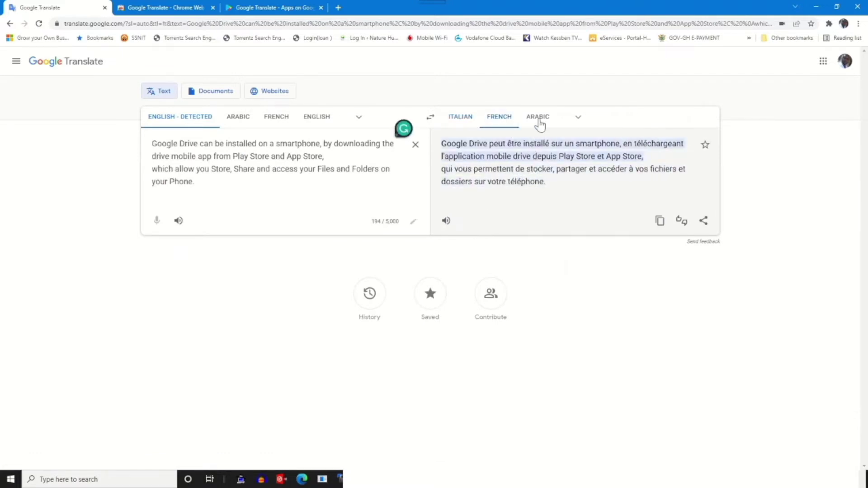
left_click(540, 119)
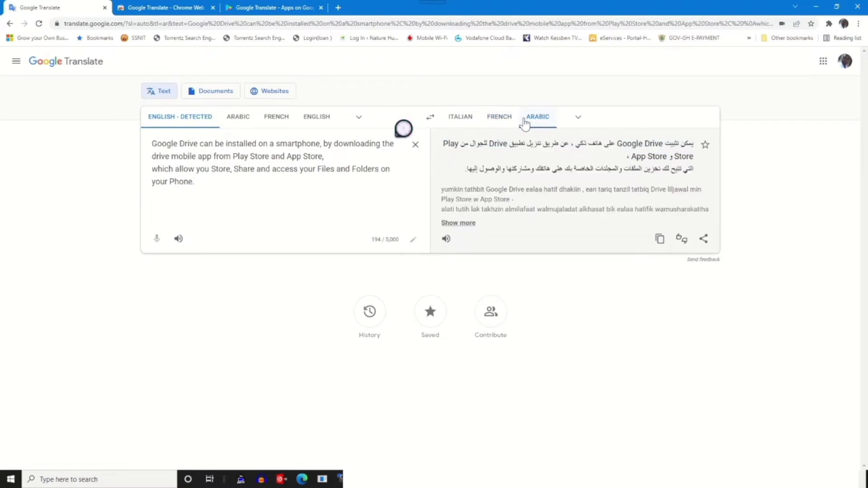
left_click(460, 119)
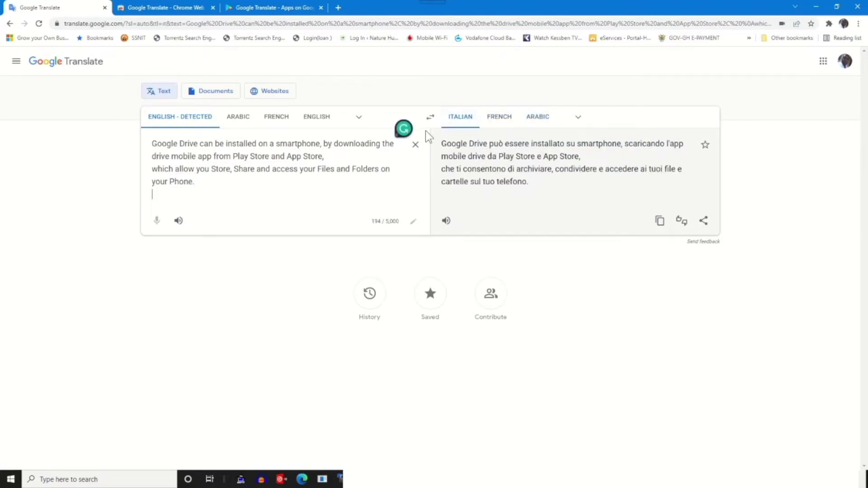
left_click(415, 144)
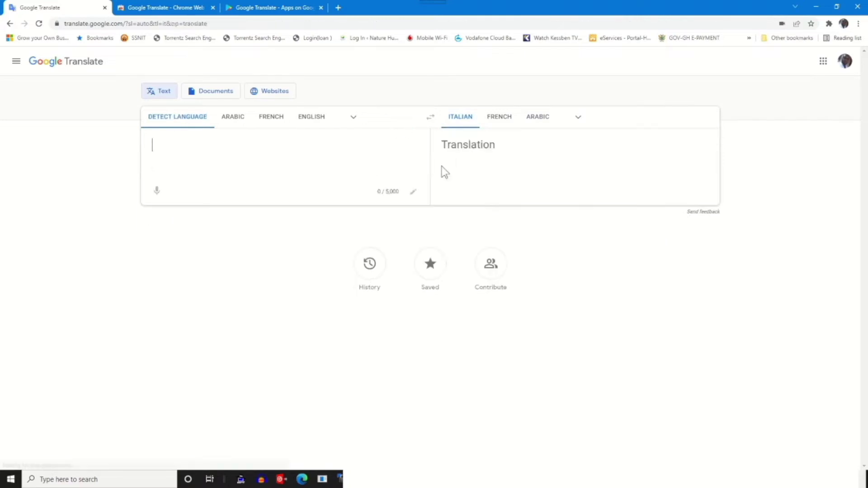
Choose the AnyDesk Word document under Documents and preview it in Word.
left_click(210, 93)
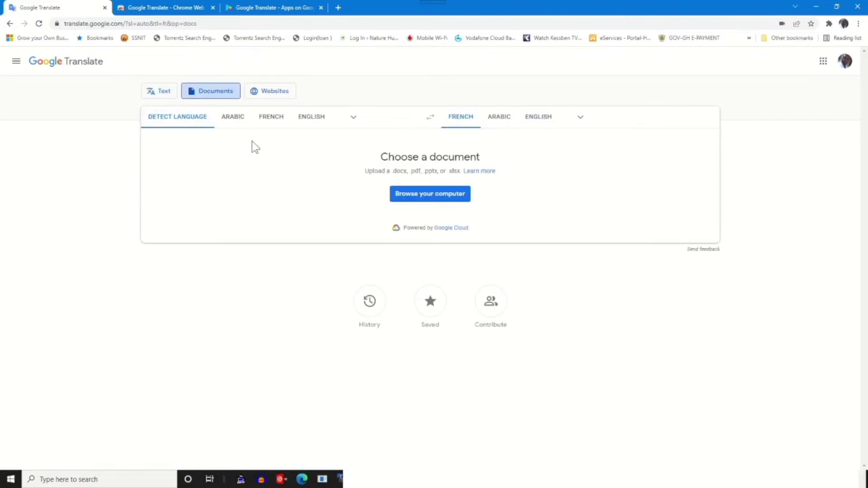
left_click(428, 194)
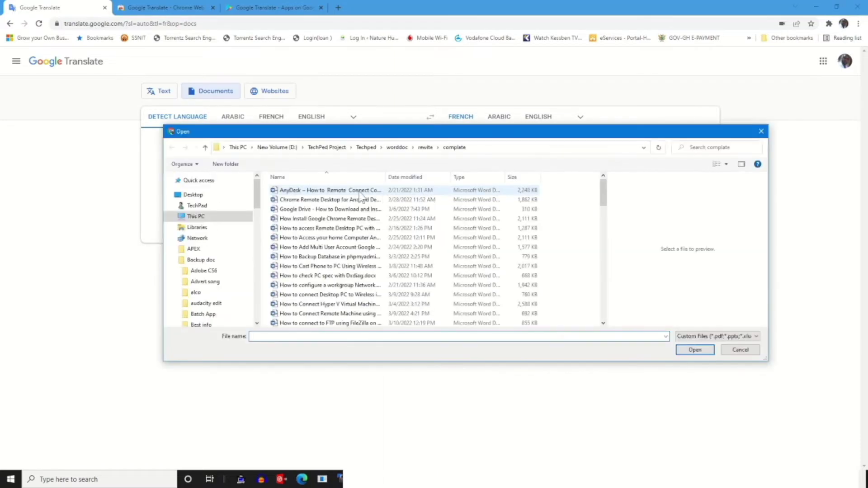
left_click(344, 190)
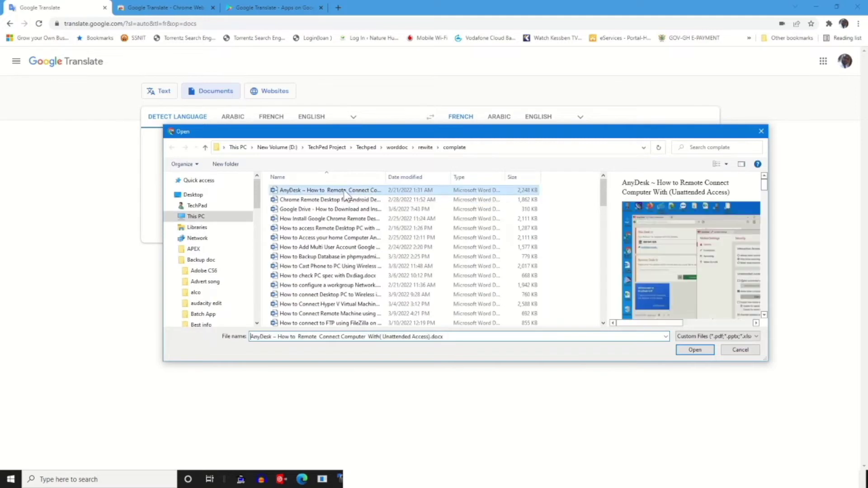
right_click(344, 192)
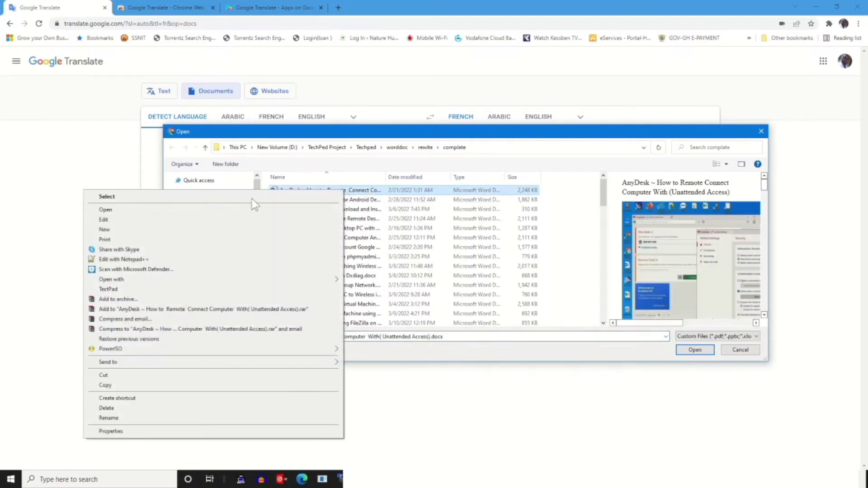
left_click(145, 209)
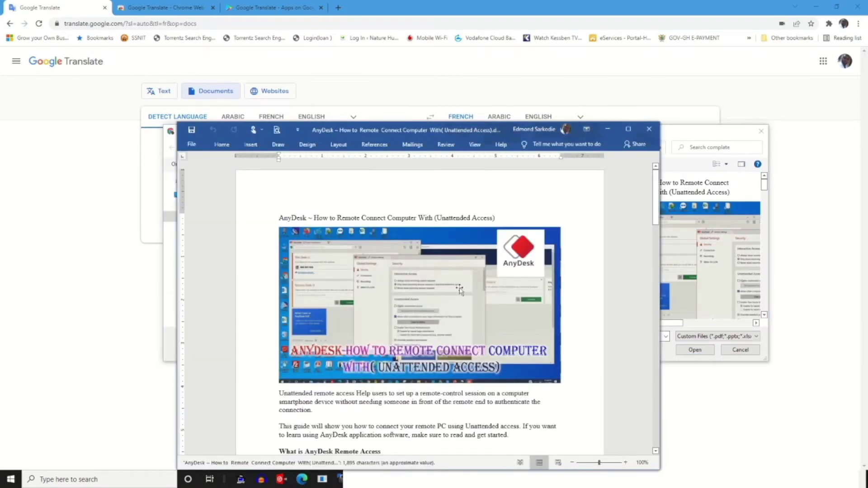
Close the Word preview and upload the selected AnyDesk .docx file.
left_click_drag(655, 190, 655, 171)
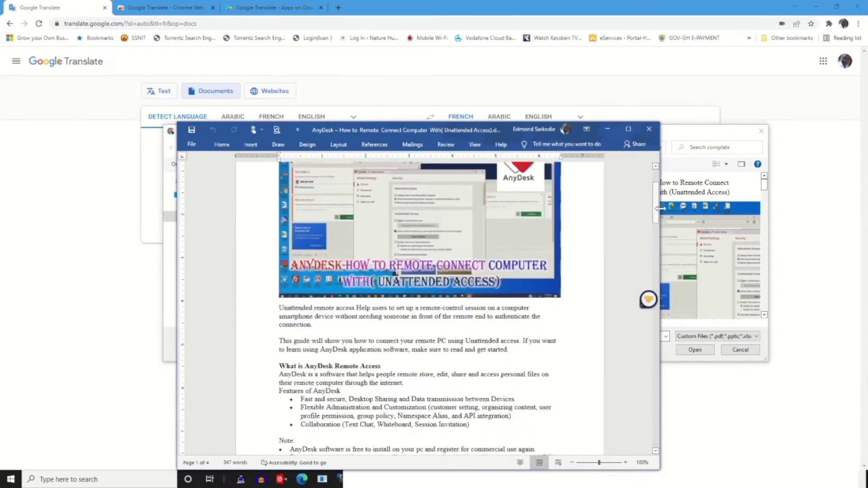
left_click(649, 127)
left_click(339, 192)
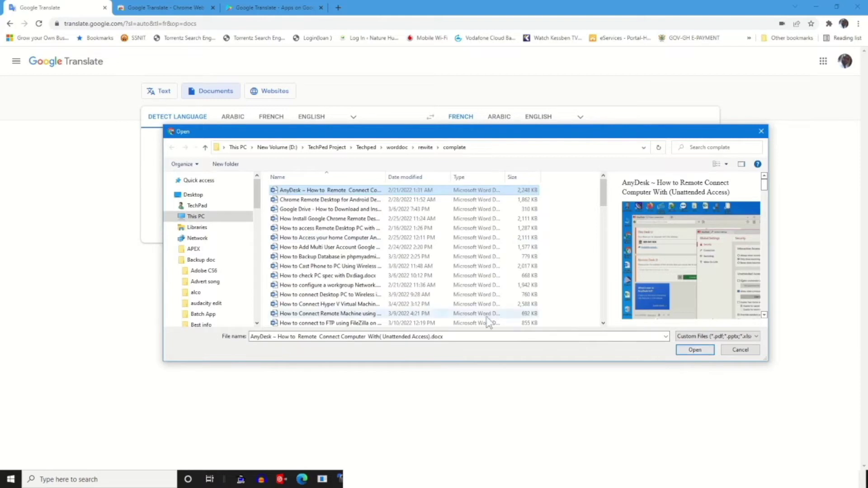
left_click(337, 192)
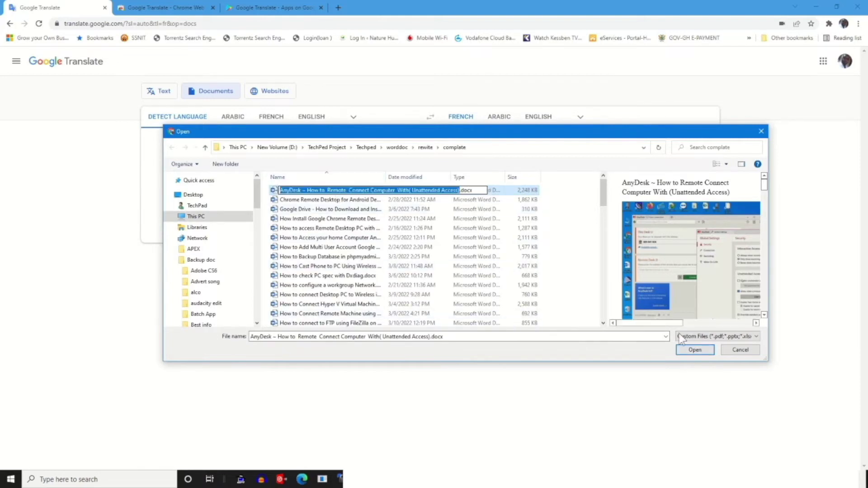
left_click(692, 357)
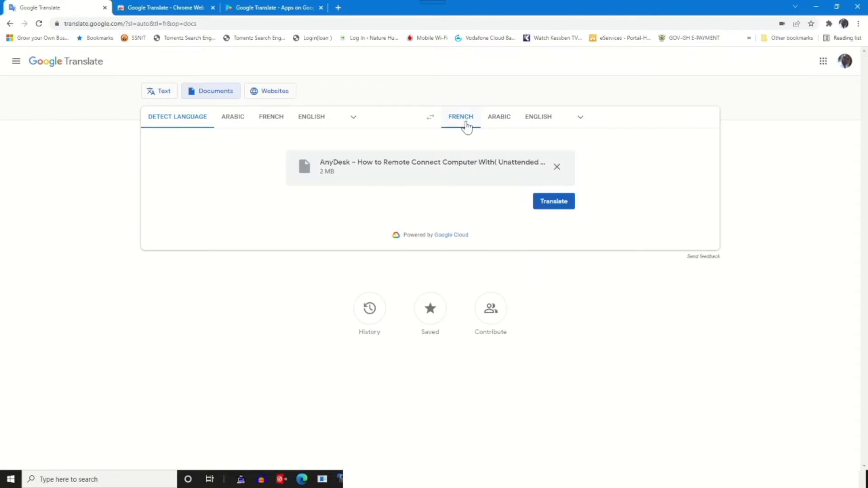
Set French as the target language and translate the uploaded AnyDesk document.
left_click(495, 123)
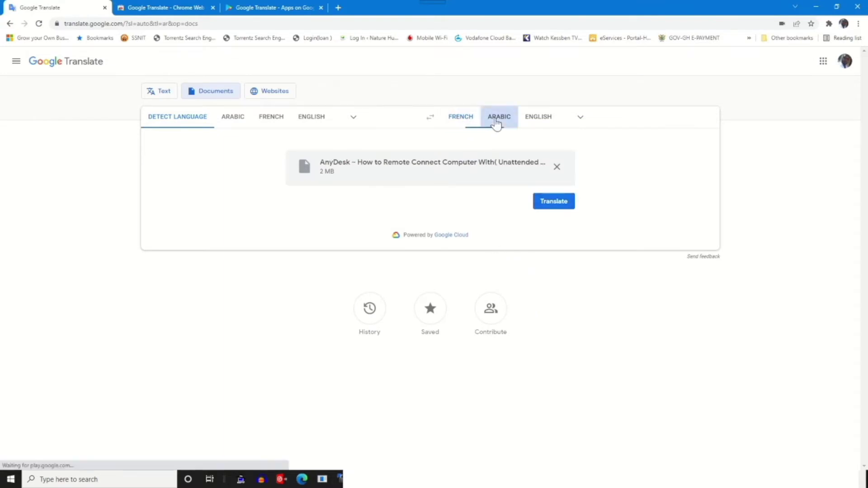
left_click(528, 122)
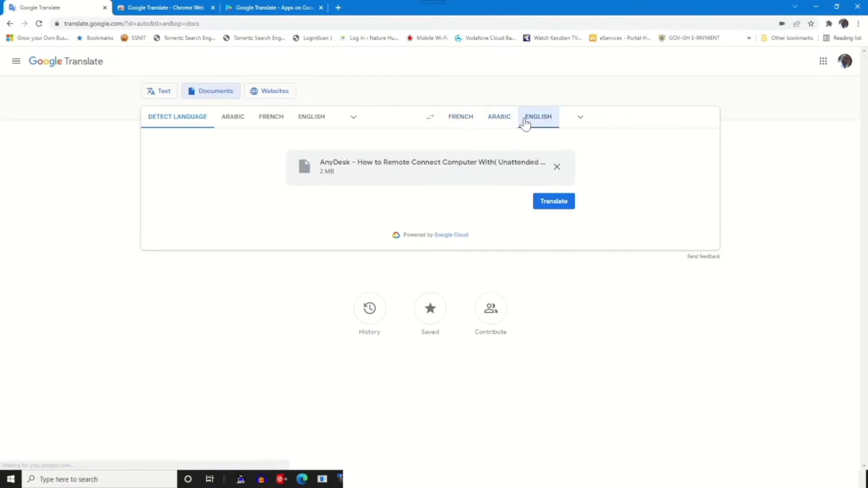
left_click(465, 123)
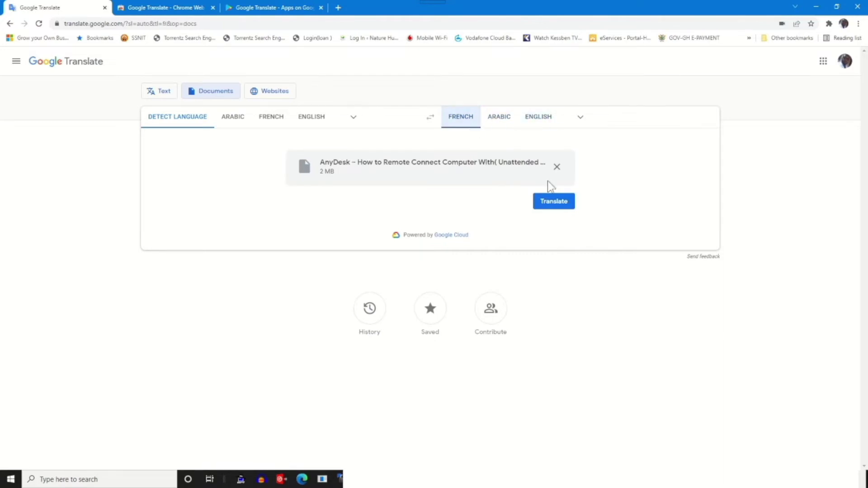
left_click(557, 203)
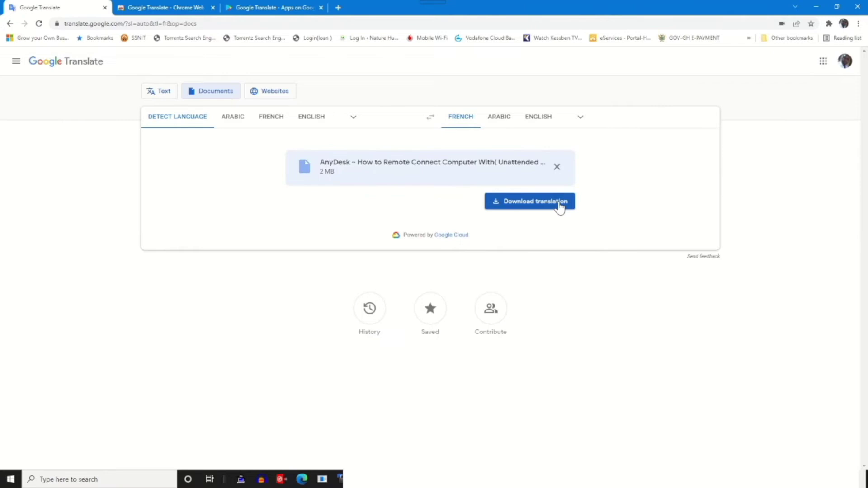
Download the French-translated AnyDesk document as a .docx file.
left_click(524, 208)
left_click(375, 23)
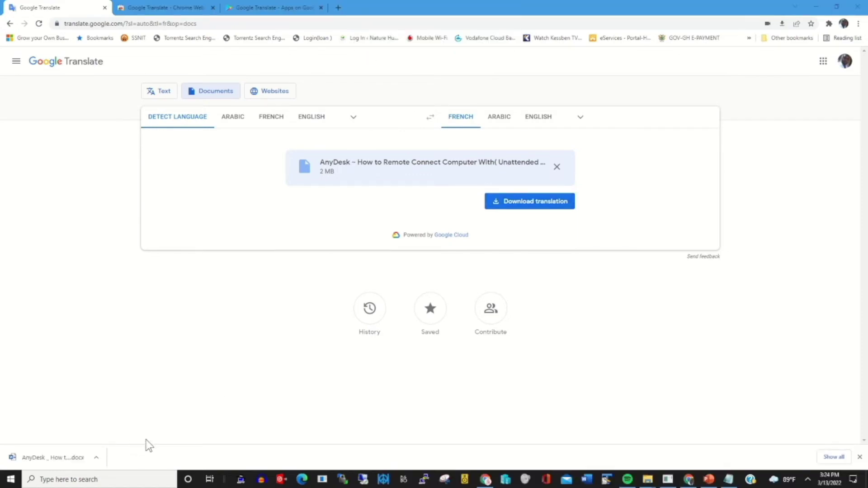
left_click(97, 459)
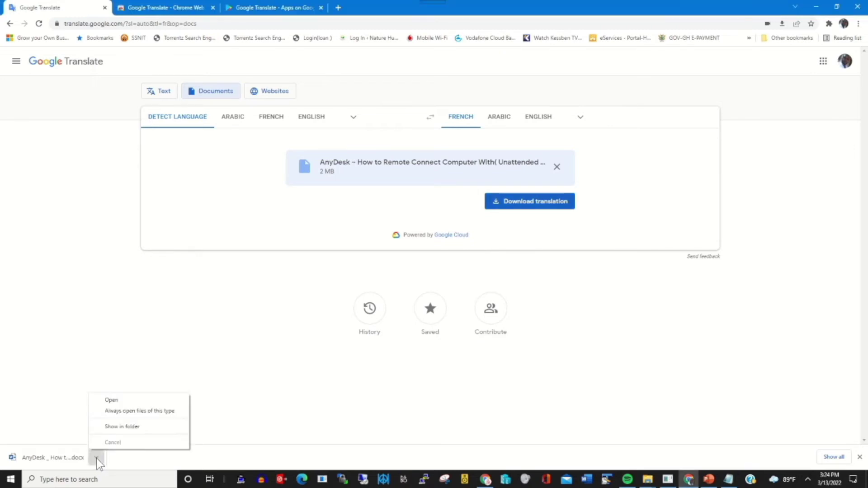
left_click(121, 404)
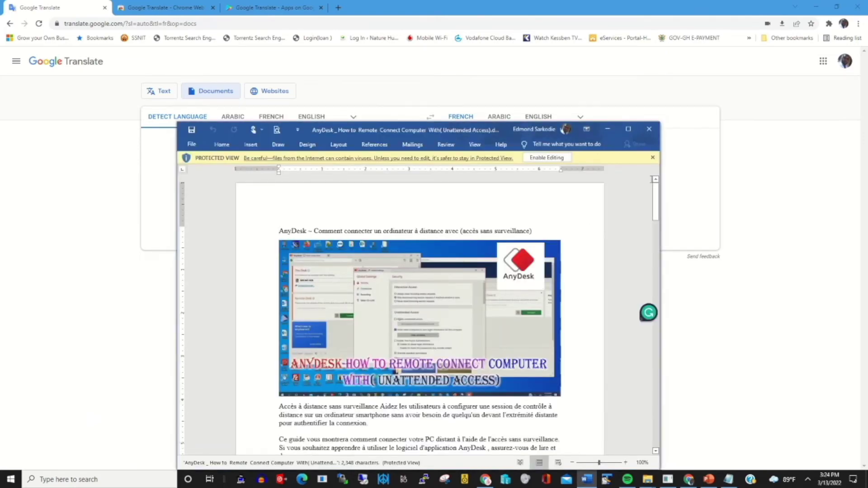
left_click_drag(655, 186, 652, 226)
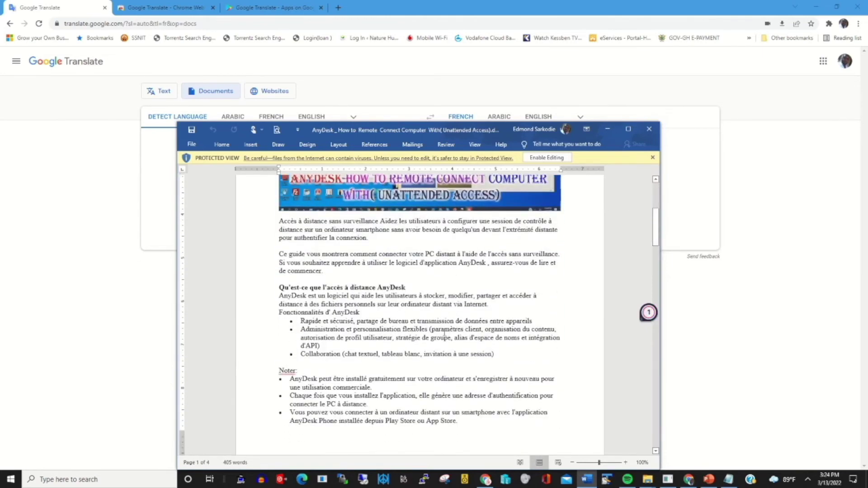
left_click(649, 129)
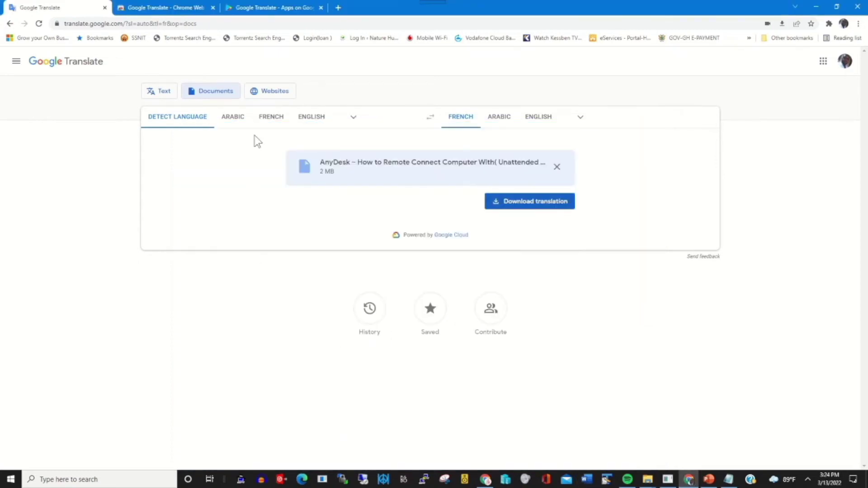
left_click(279, 95)
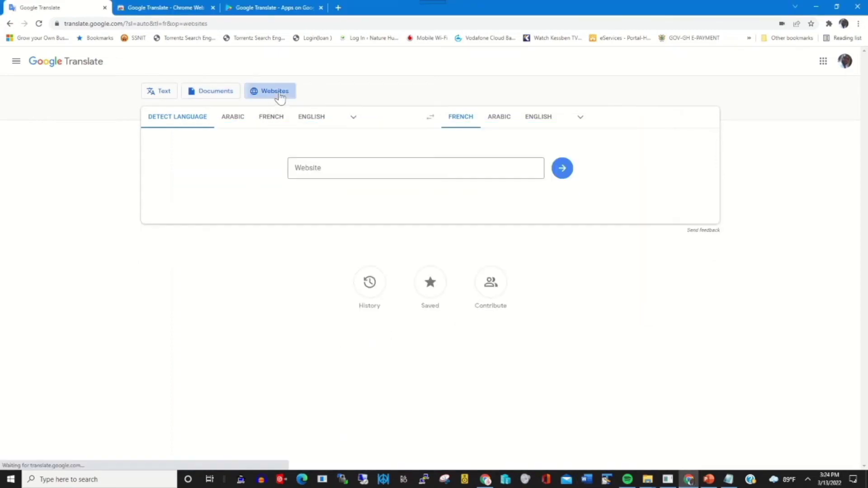
left_click(316, 165)
type("www.techped.net")
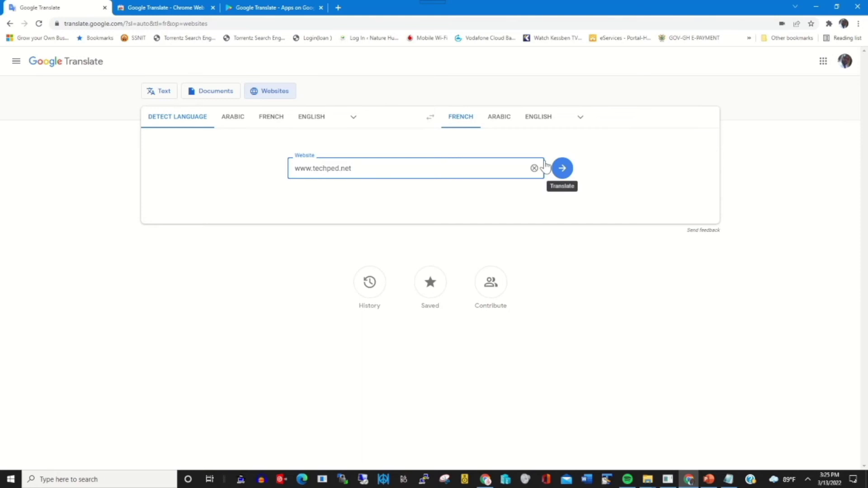
left_click(506, 127)
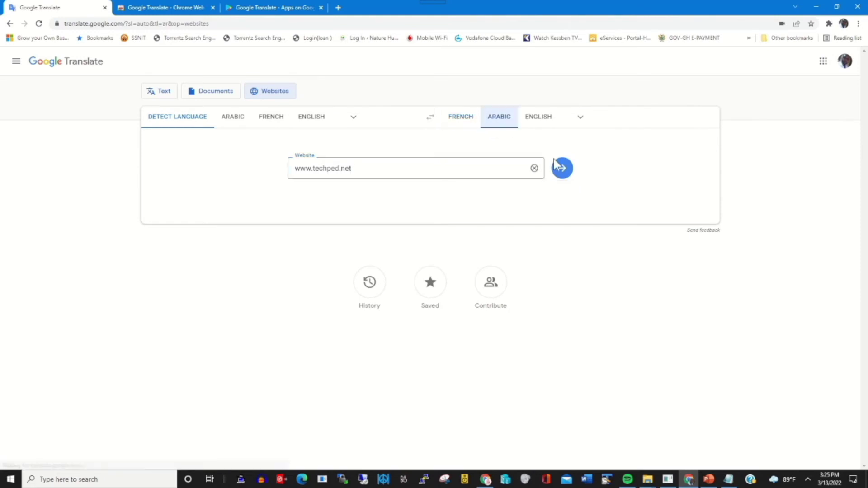
left_click(564, 174)
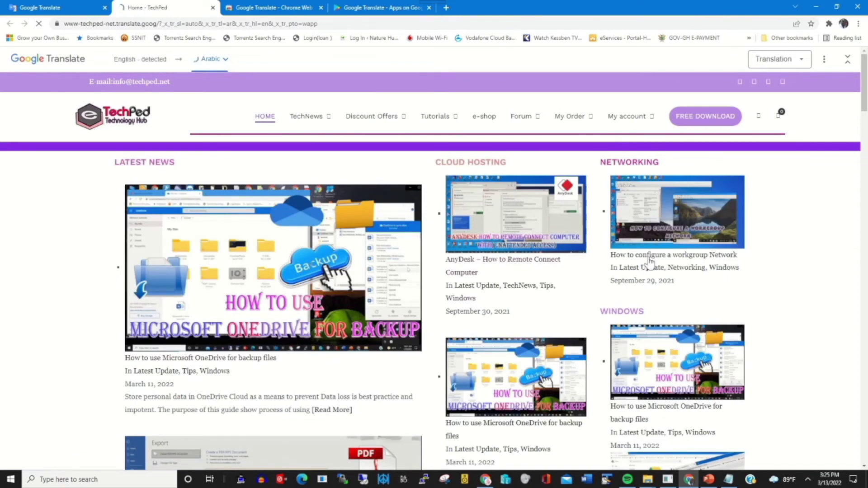
Keep the TechPed page in its Arabic translation and scroll through it.
left_click(803, 65)
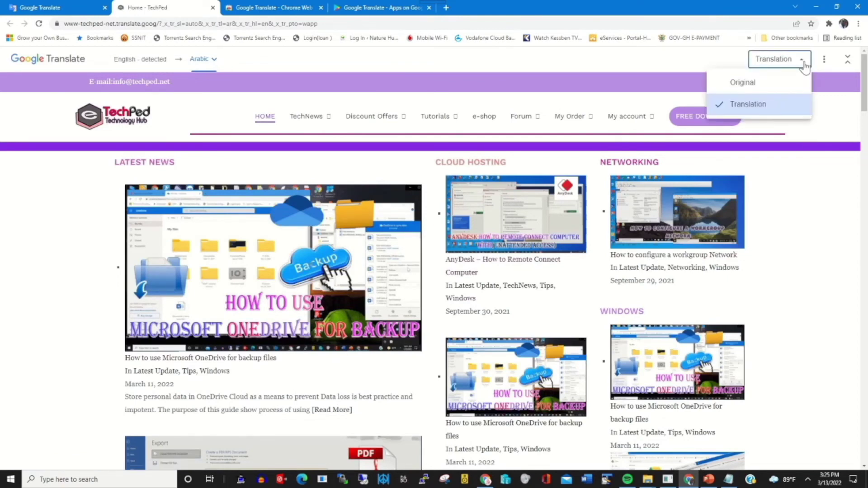
left_click(864, 329)
scroll(865, 329, "up", 20)
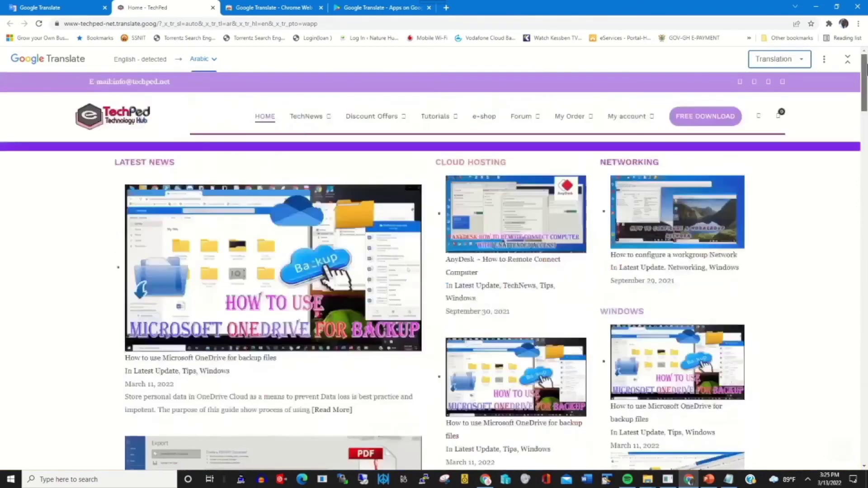
scroll(271, 271, "down", 3)
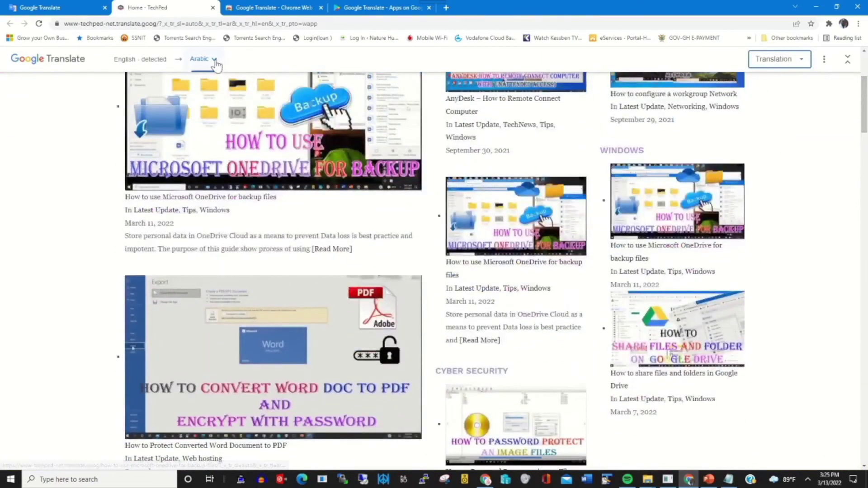
scroll(190, 170, "up", 3)
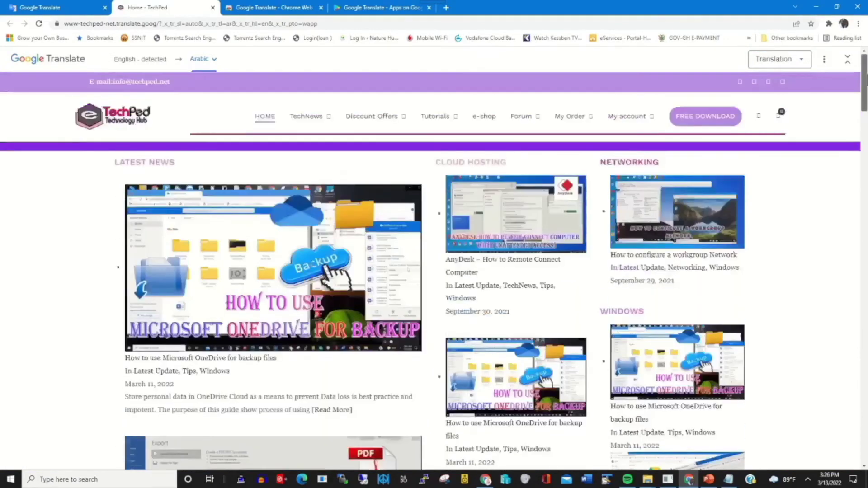
scroll(434, 272, "down", 7)
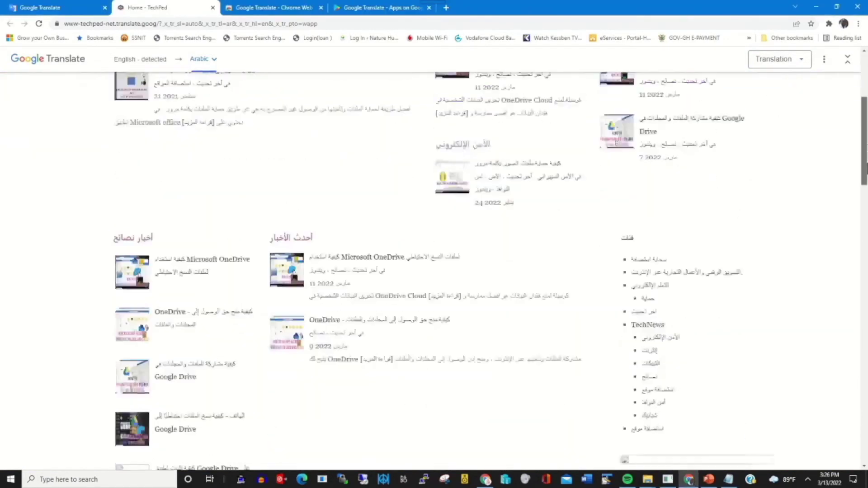
scroll(284, 178, "up", 5)
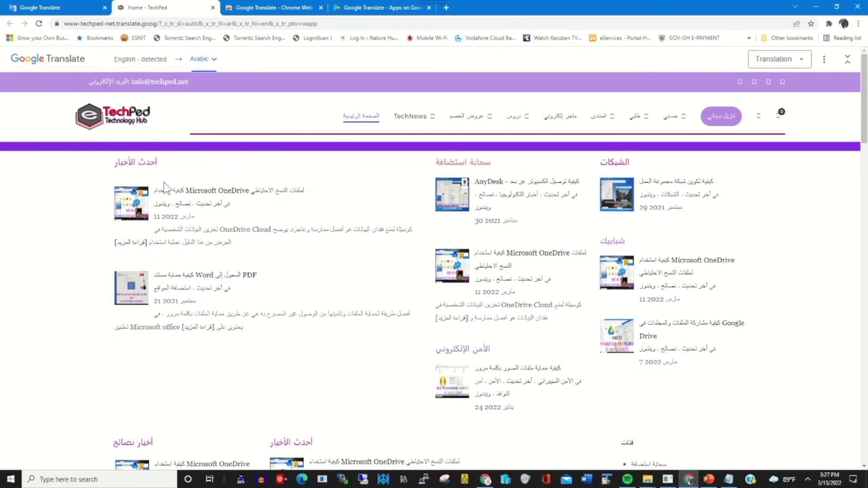
Open the OneDrive backup article, return to its top, then go back to the translator tab.
left_click(140, 205)
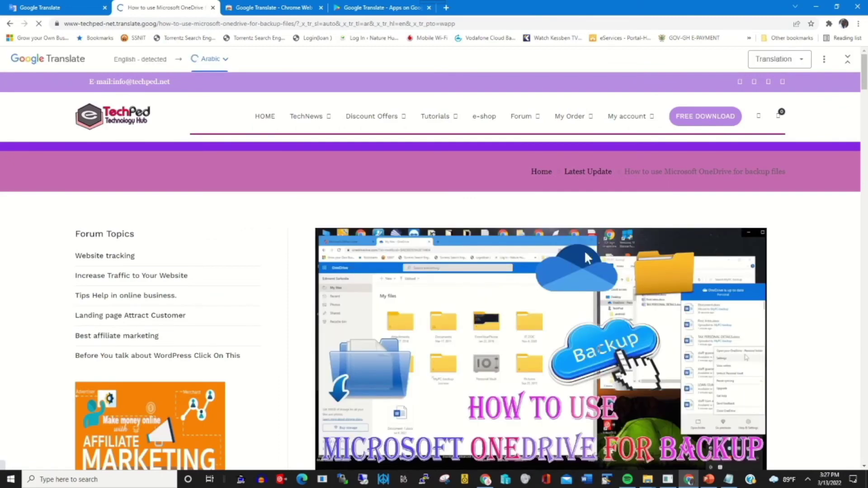
left_click_drag(865, 79, 865, 118)
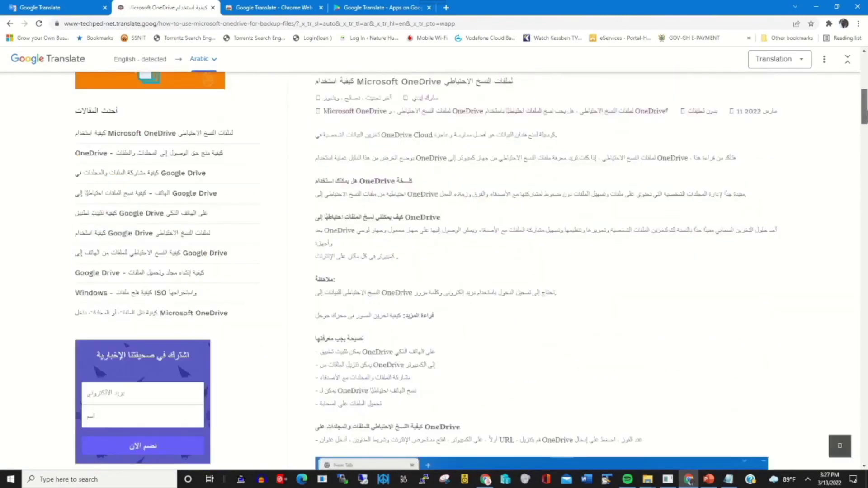
left_click(839, 446)
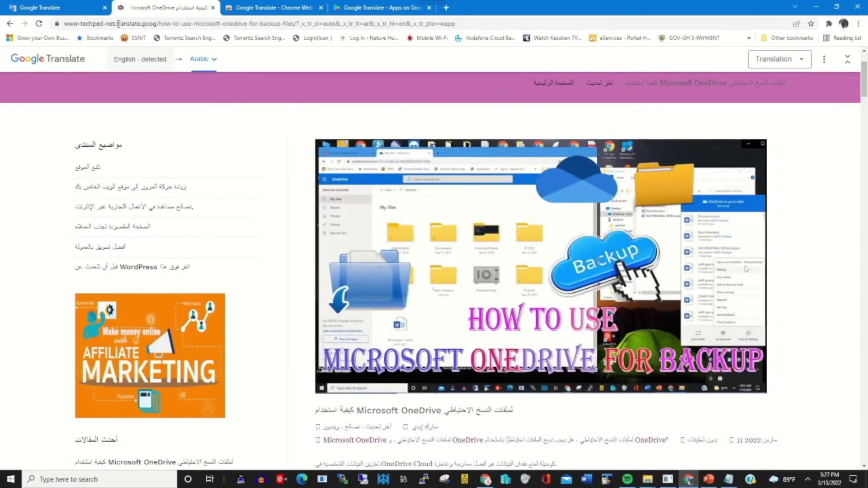
key("ctrl+1")
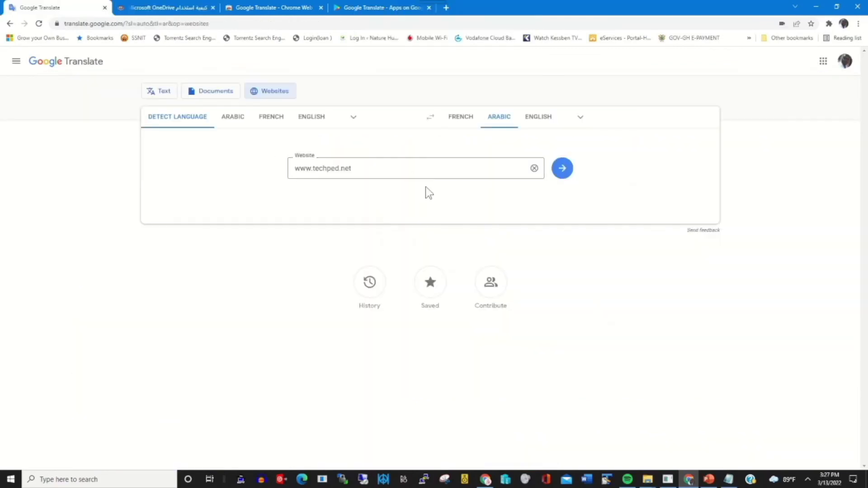
Clear the website address and paste the French Google Drive paragraph from Notepad as text.
left_click(534, 169)
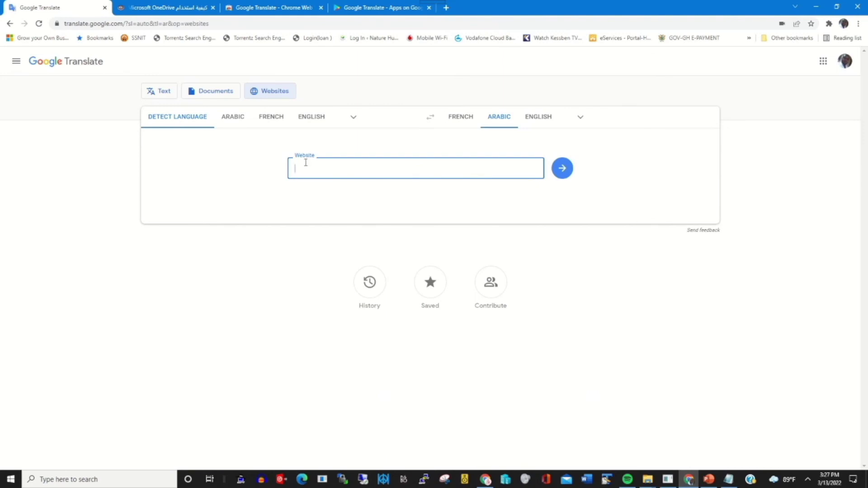
left_click(165, 93)
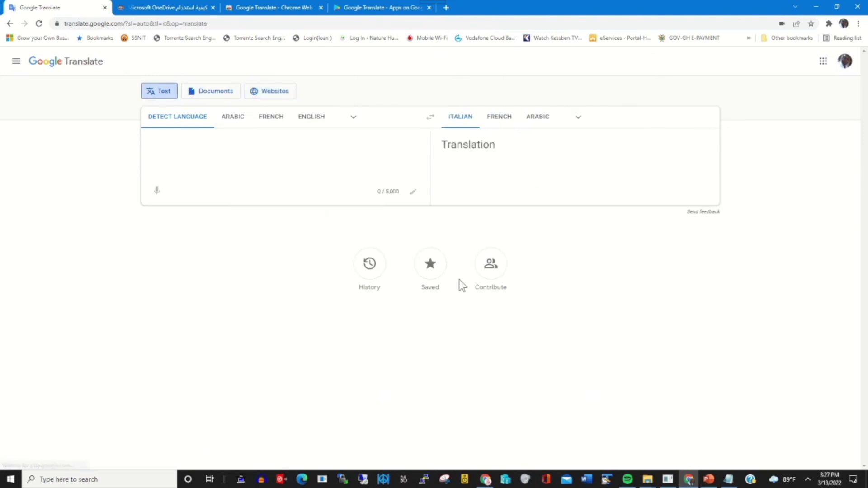
left_click(729, 479)
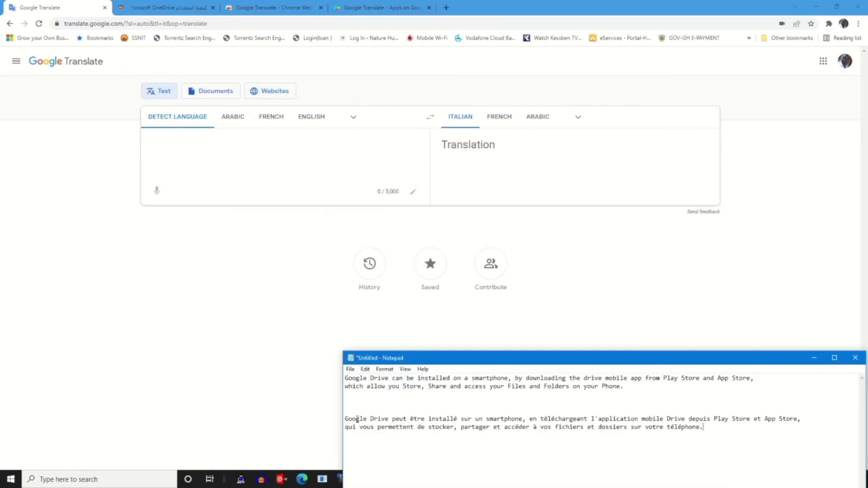
left_click_drag(346, 418, 727, 435)
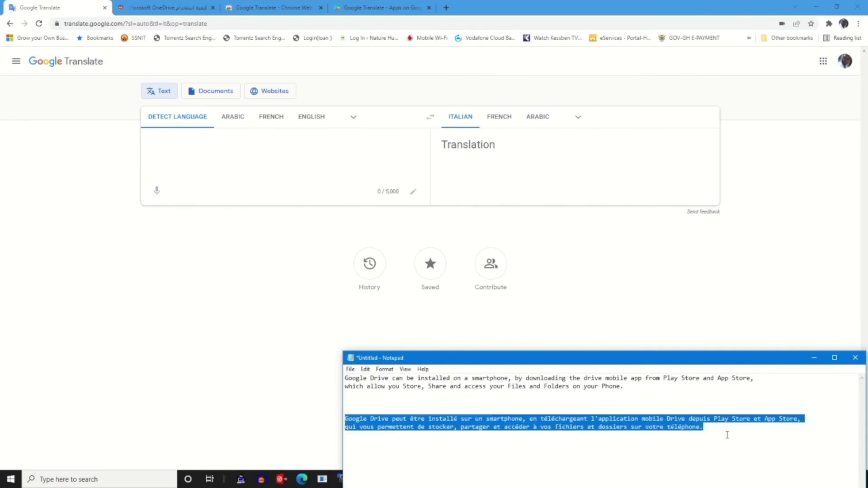
right_click(529, 425)
left_click(582, 321)
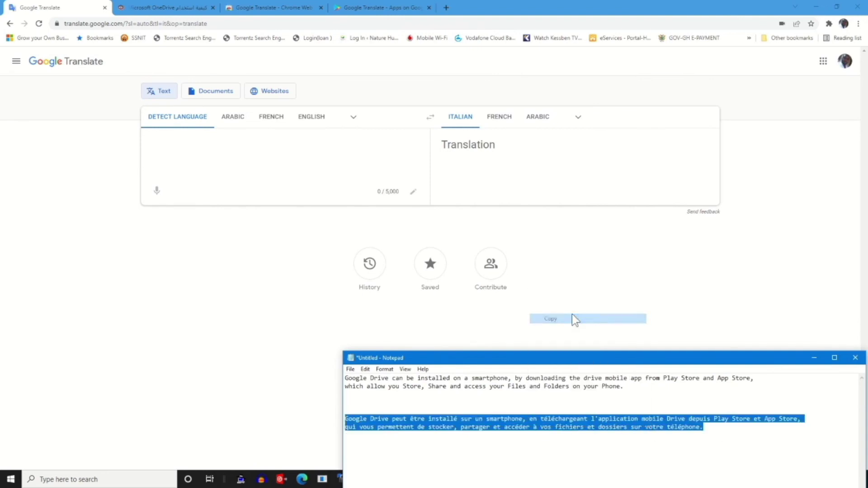
left_click(212, 159)
key("ctrl+v")
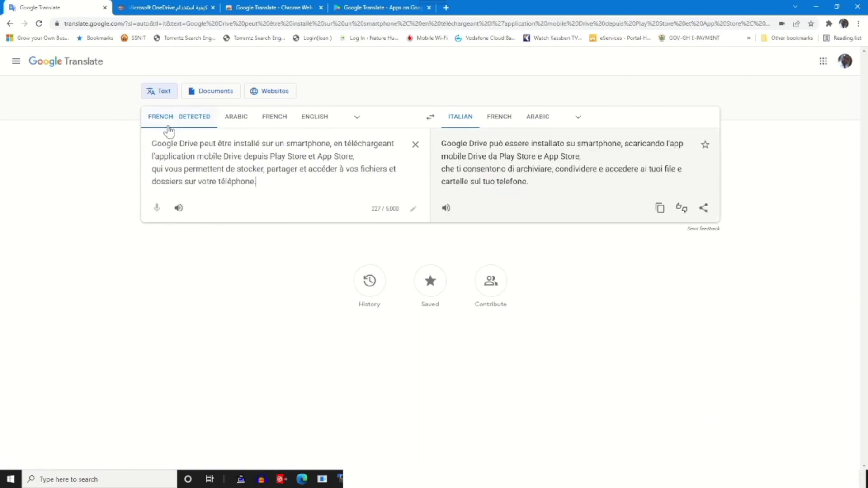
Swap languages so Italian is the source and French the target, then show History.
left_click(430, 117)
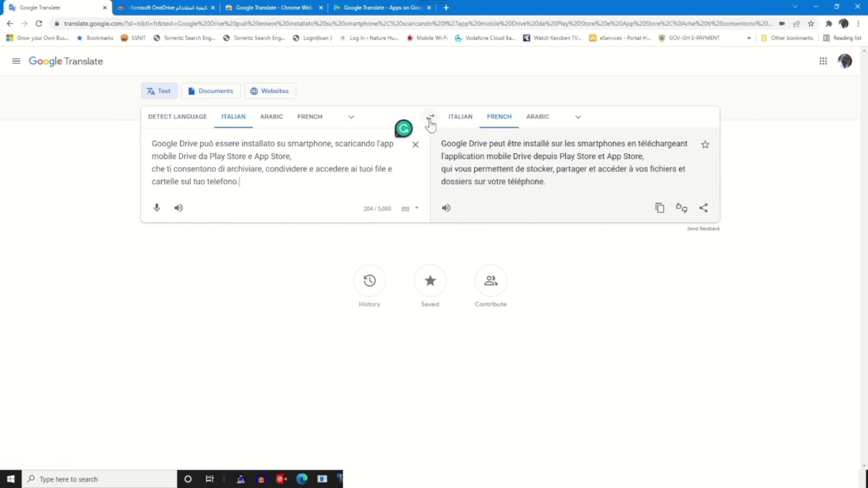
left_click(430, 119)
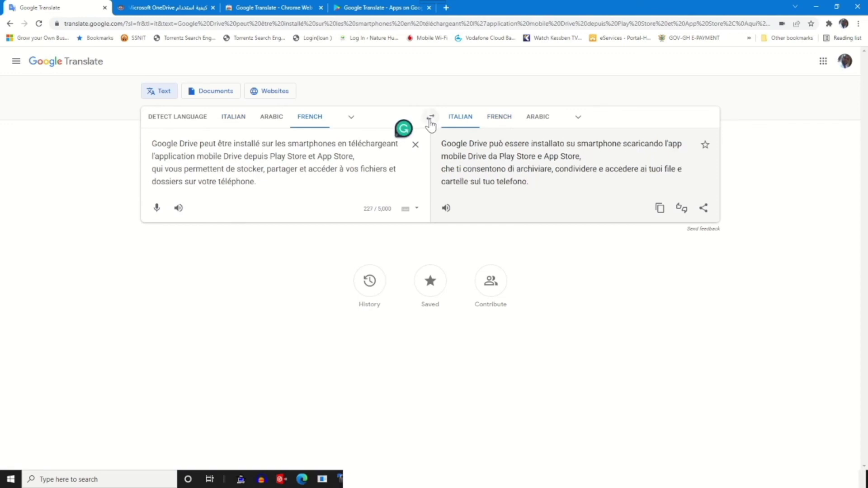
left_click(430, 120)
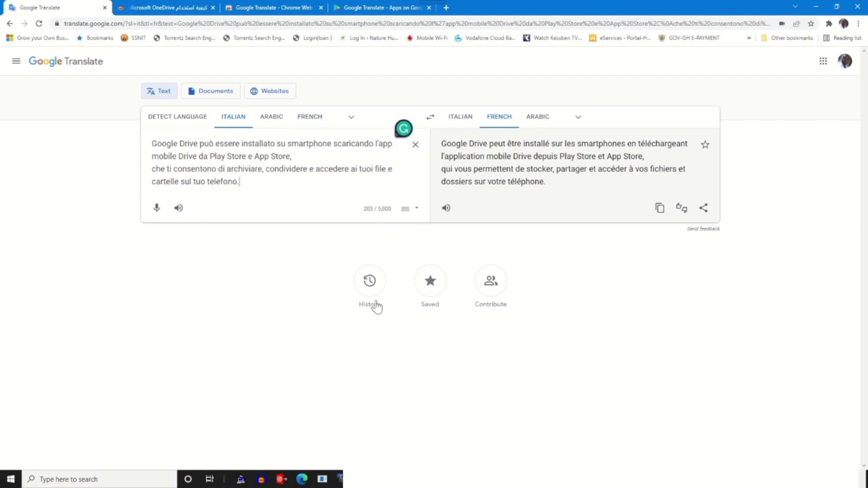
left_click(368, 283)
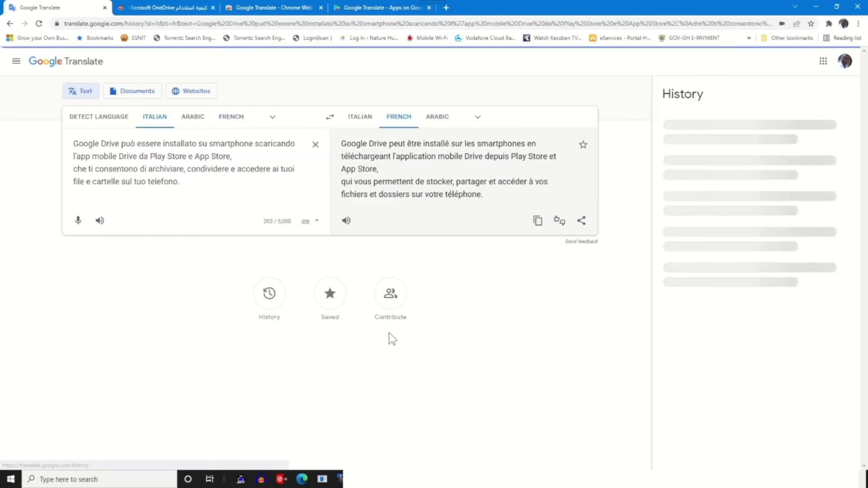